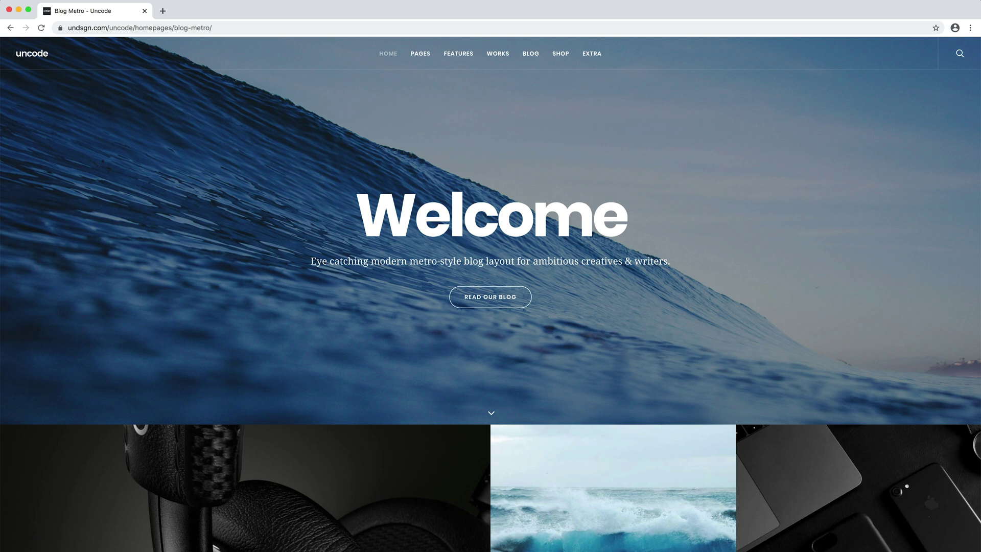
Scroll through the Blog Metro demo page's grid of differently sized blog posts
{"action": "scroll", "coordinate": [490, 294], "scroll_direction": "down", "scroll_amount": 7}
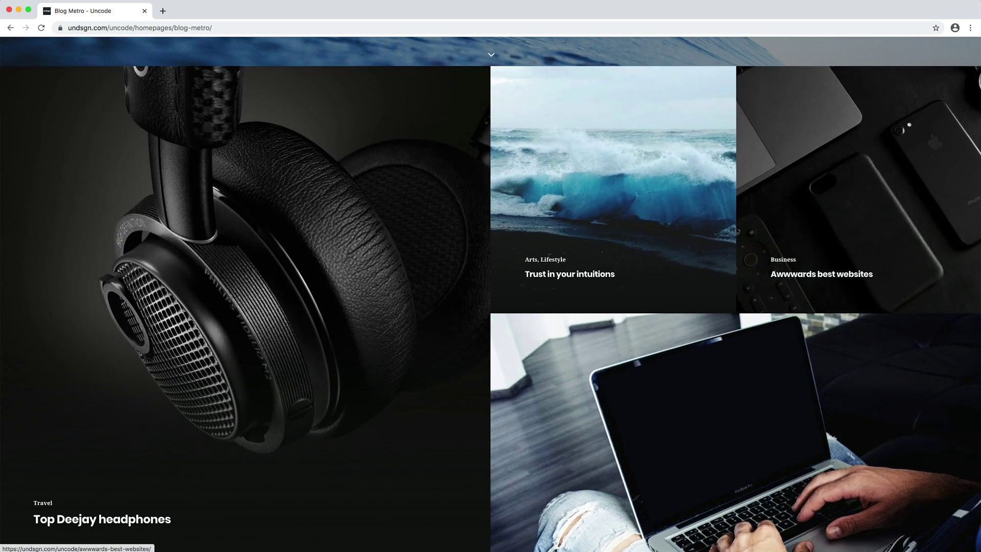
{"action": "scroll", "coordinate": [490, 294], "scroll_direction": "down", "scroll_amount": 6}
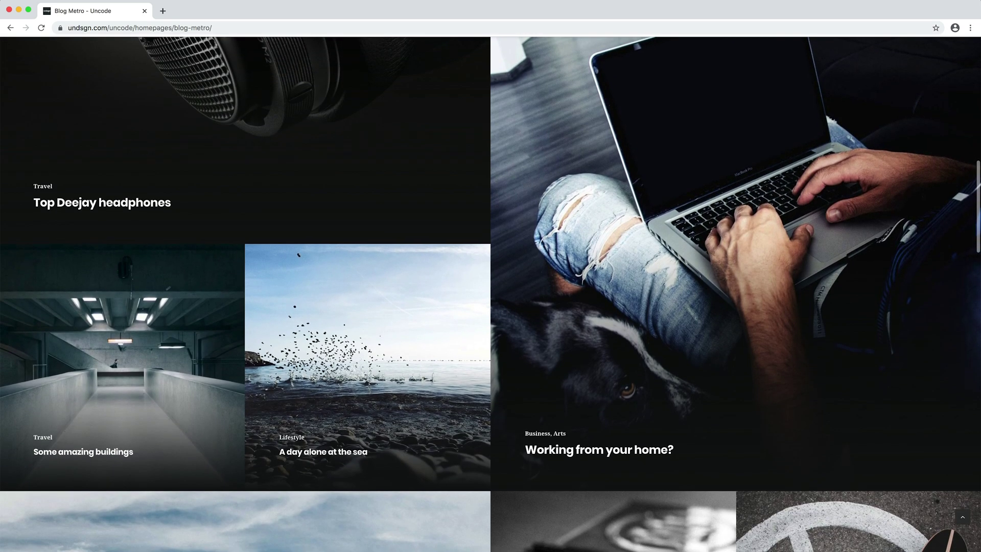
{"action": "scroll", "coordinate": [491, 294], "scroll_direction": "down", "scroll_amount": 7}
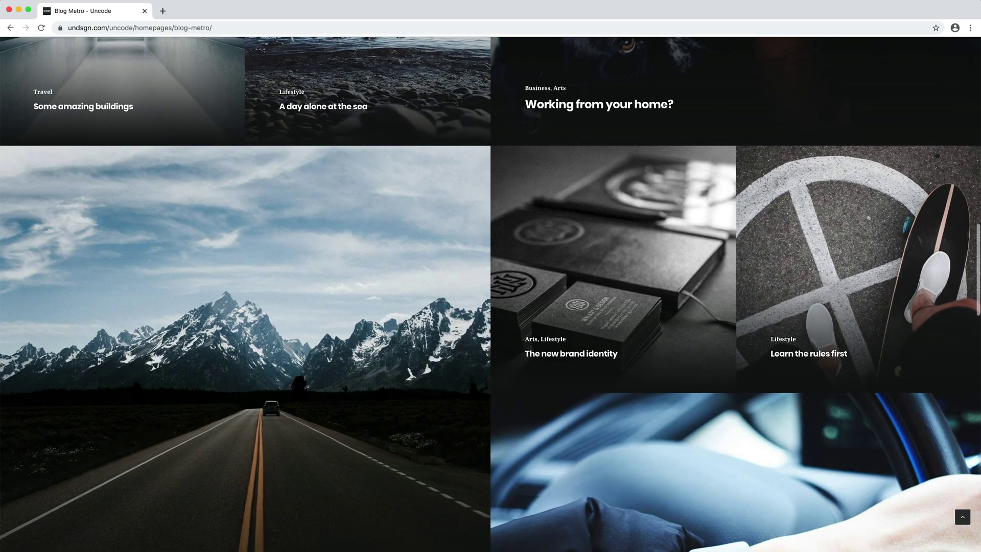
{"action": "scroll", "coordinate": [490, 294], "scroll_direction": "down", "scroll_amount": 6}
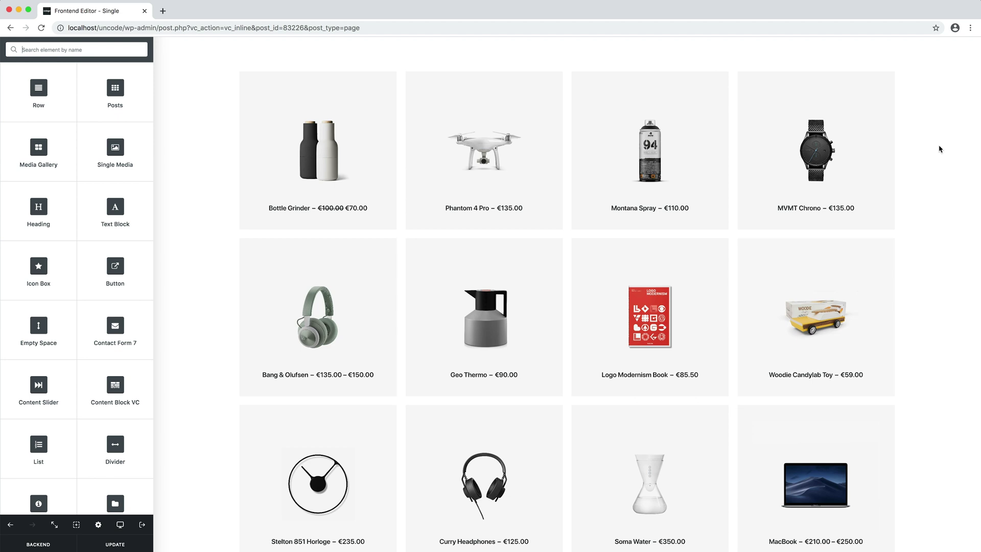
Open the product grid's Posts settings and check its query of 12 products ordered by date
{"action": "mouse_move", "coordinate": [743, 218]}
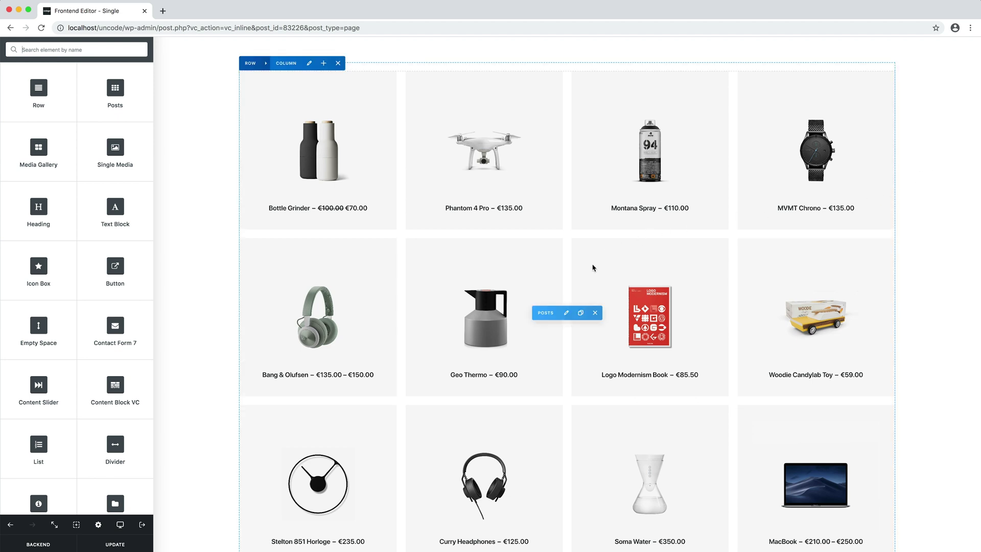
{"action": "left_click", "coordinate": [565, 313]}
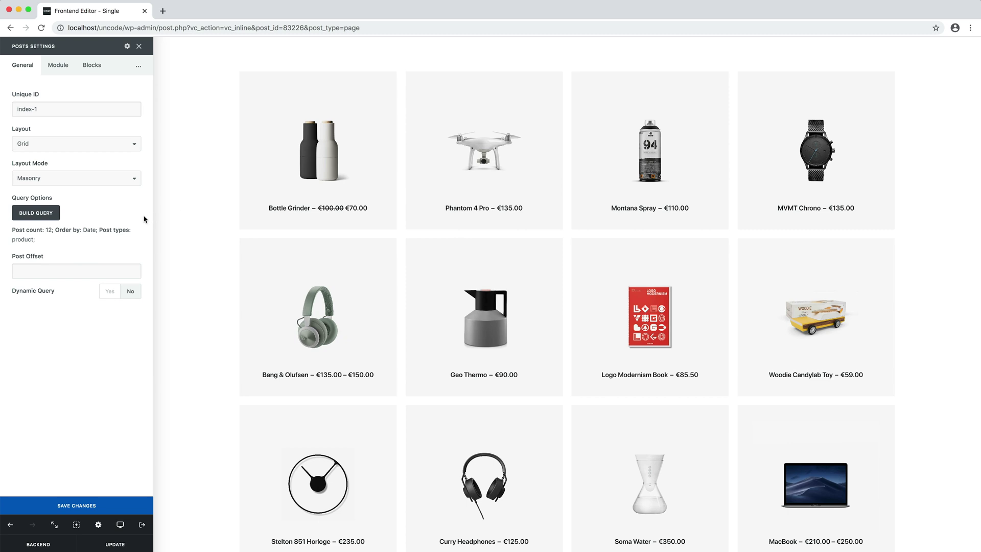
{"action": "left_click", "coordinate": [58, 216]}
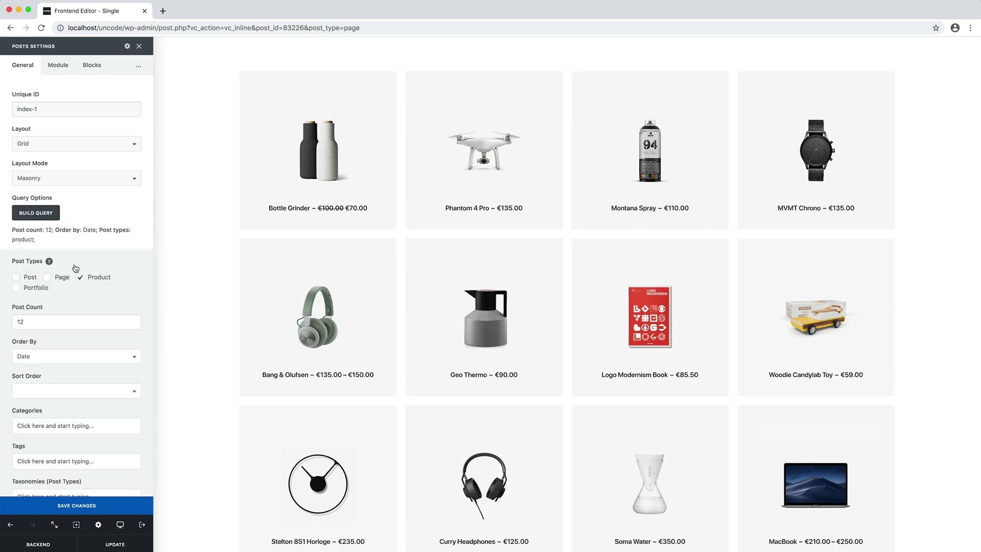
{"action": "left_click", "coordinate": [58, 218]}
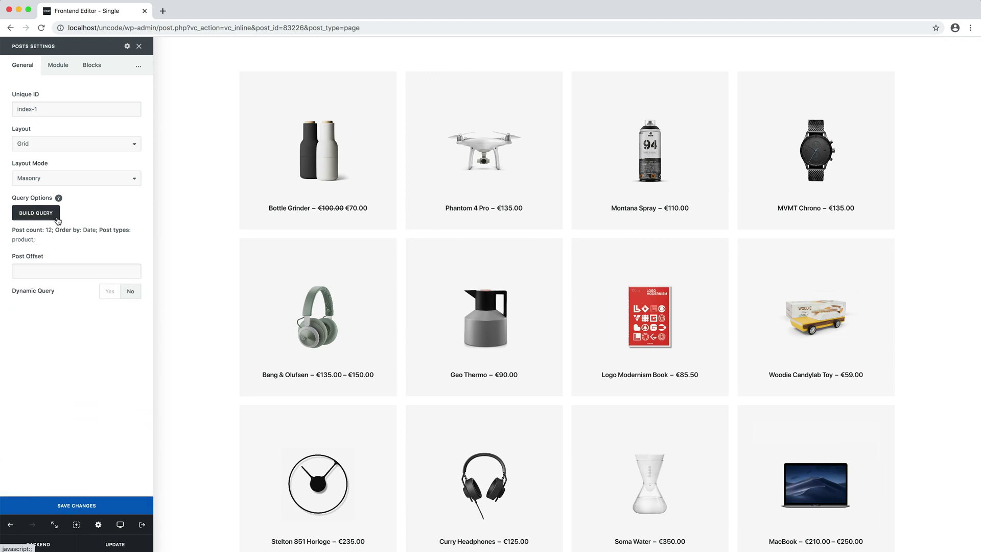
Open the Single section, which lists each of the 12 products by post ID
{"action": "left_click", "coordinate": [138, 70]}
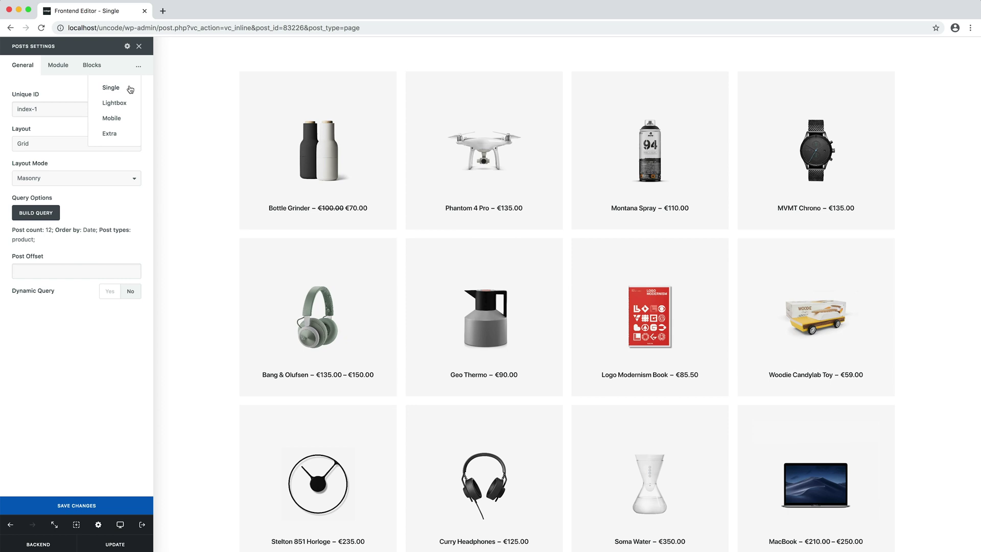
{"action": "left_click", "coordinate": [130, 90]}
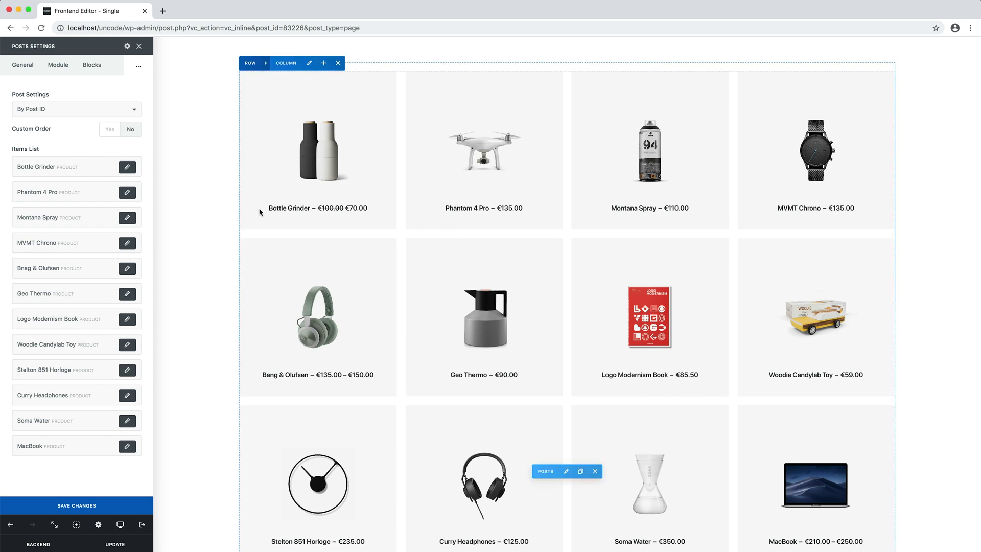
Set the Bottle Grinder block to 6/12 width and 6/12 height
{"action": "left_click", "coordinate": [127, 168]}
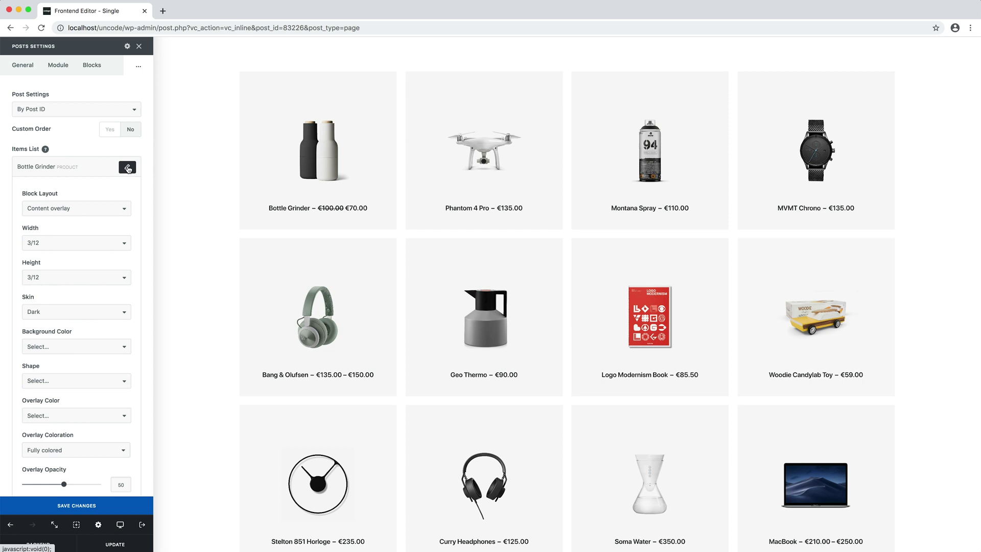
{"action": "left_click", "coordinate": [81, 243]}
{"action": "left_click", "coordinate": [78, 267]}
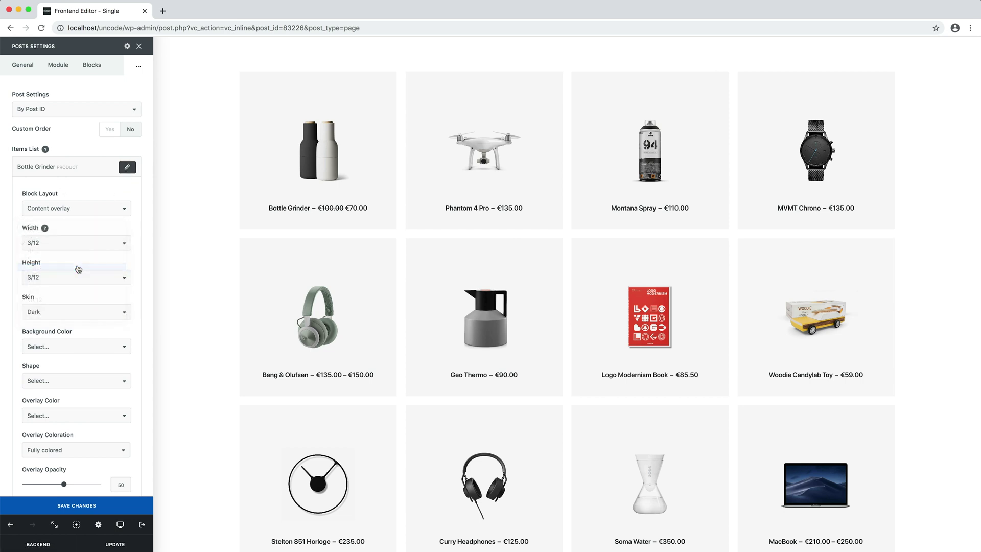
{"action": "left_click", "coordinate": [78, 278]}
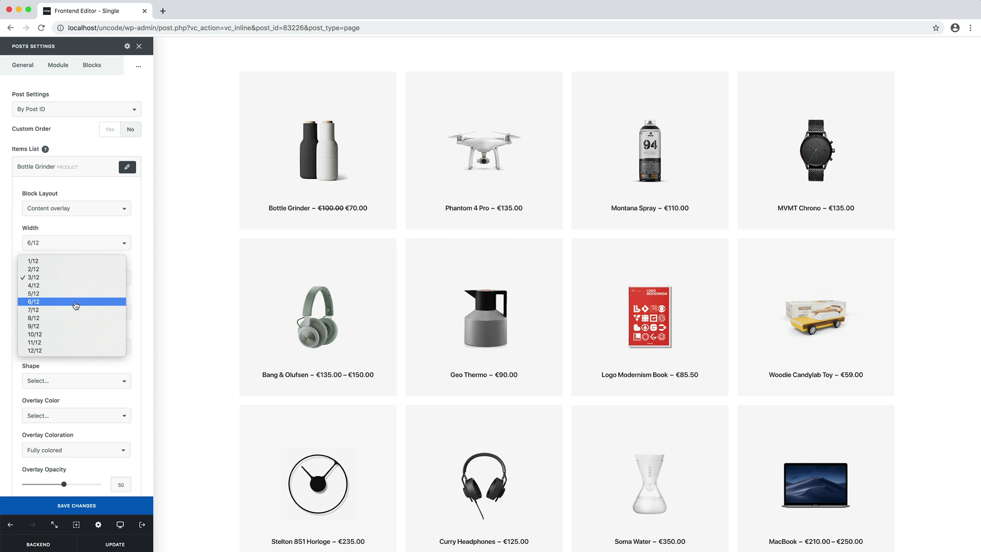
{"action": "left_click", "coordinate": [76, 301]}
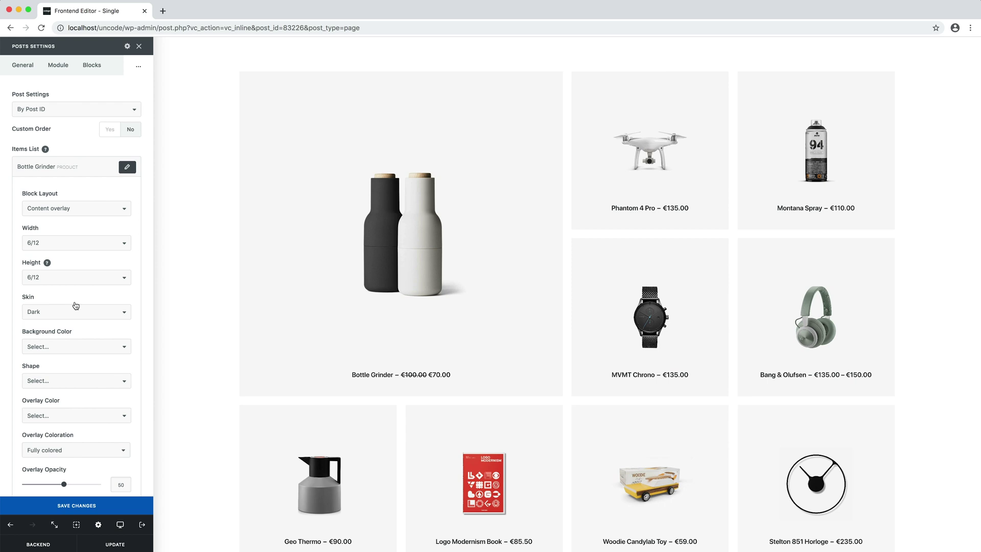
Set Custom Order to Yes, moving Bottle Grinder down and back to the top of the list
{"action": "left_click", "coordinate": [128, 170]}
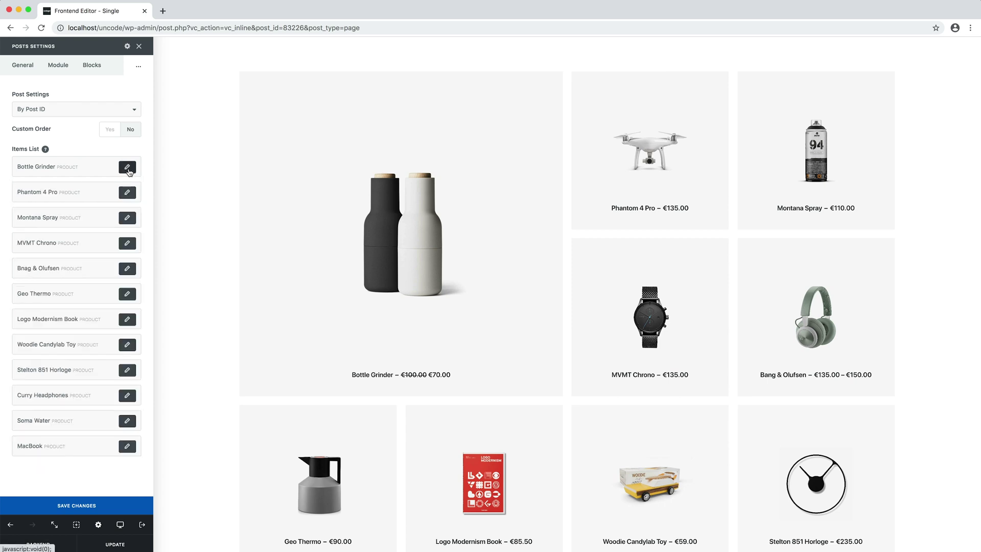
{"action": "left_click", "coordinate": [110, 130]}
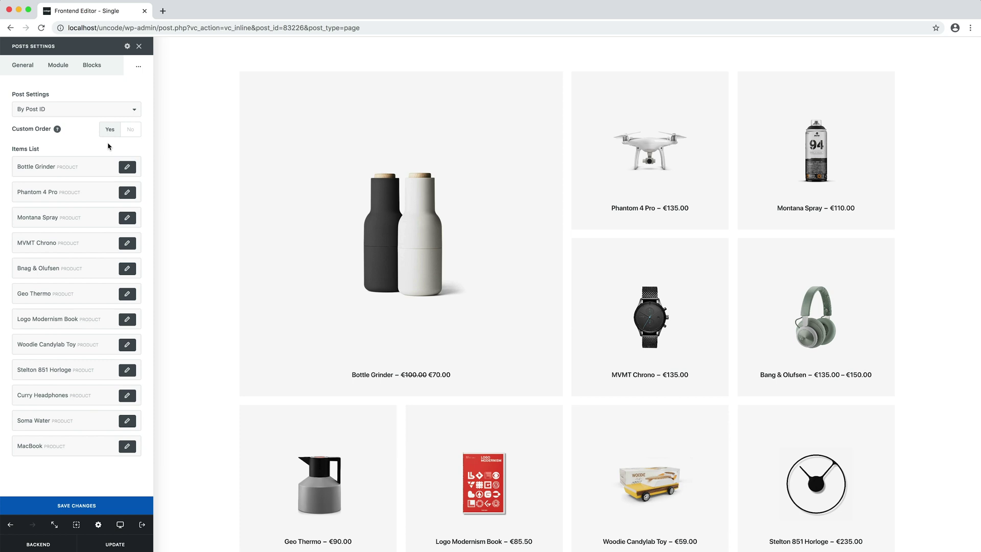
{"action": "left_click_drag", "start_coordinate": [99, 166], "coordinate": [94, 269]}
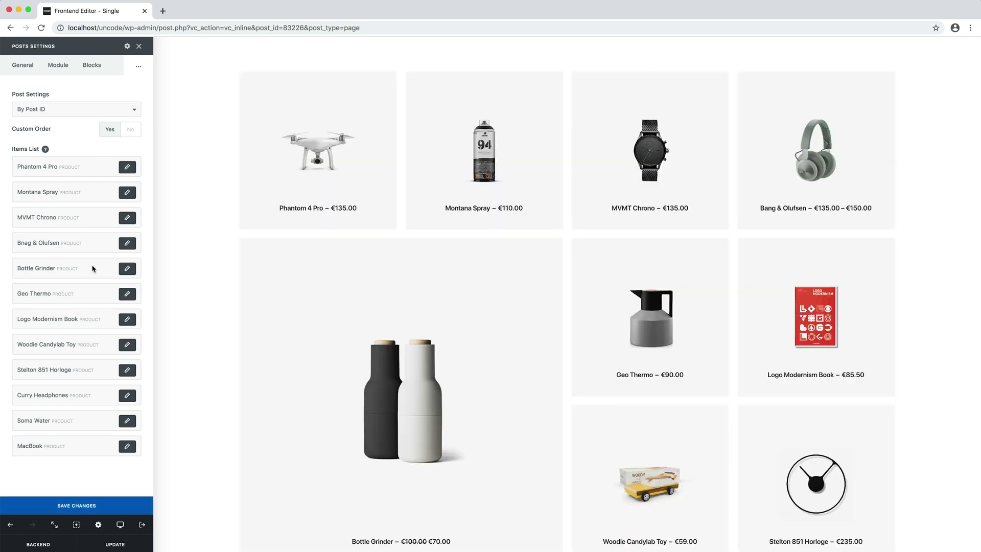
{"action": "left_click_drag", "start_coordinate": [94, 269], "coordinate": [99, 163]}
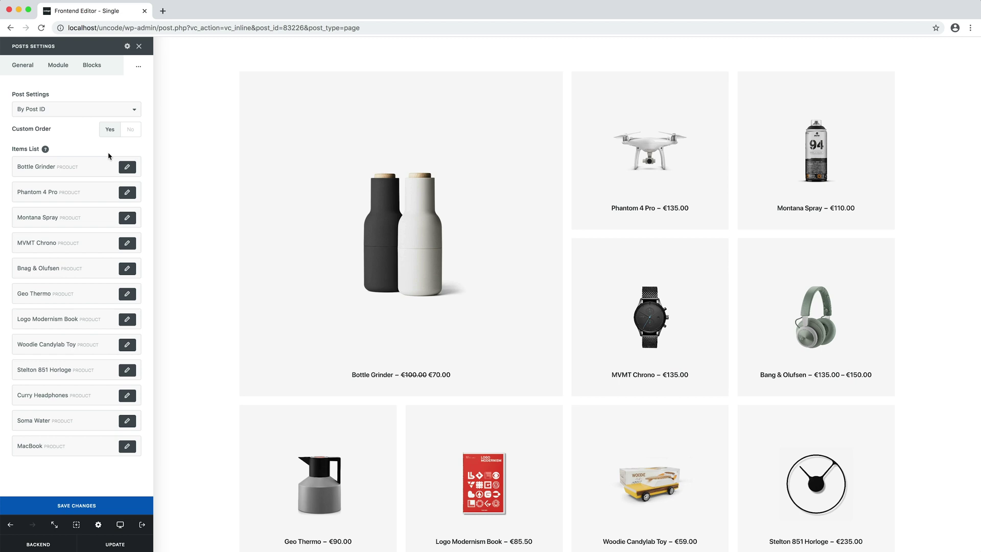
{"action": "left_click", "coordinate": [116, 112]}
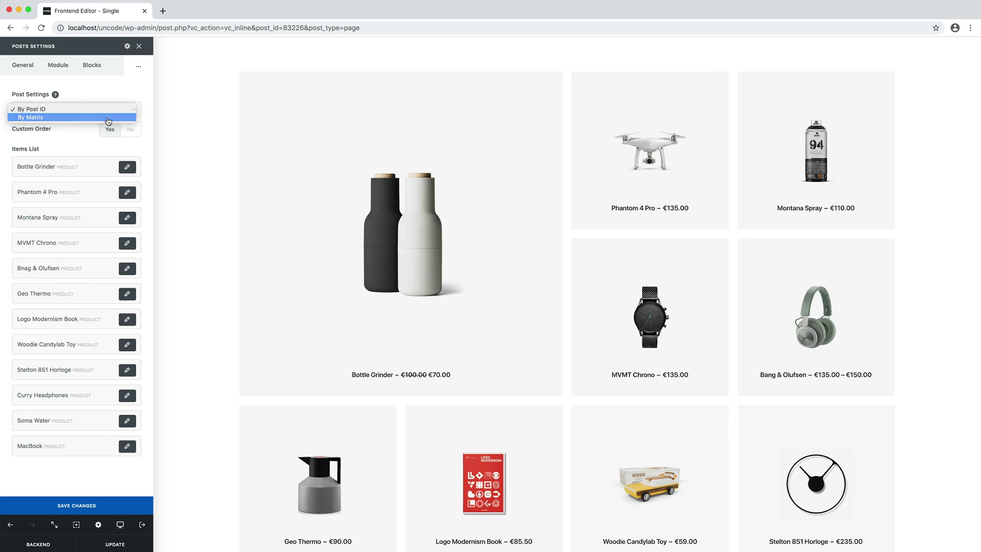
Choose By Matrix item sizing, which gives a Matrix Amount of 3 items
{"action": "left_click", "coordinate": [108, 118]}
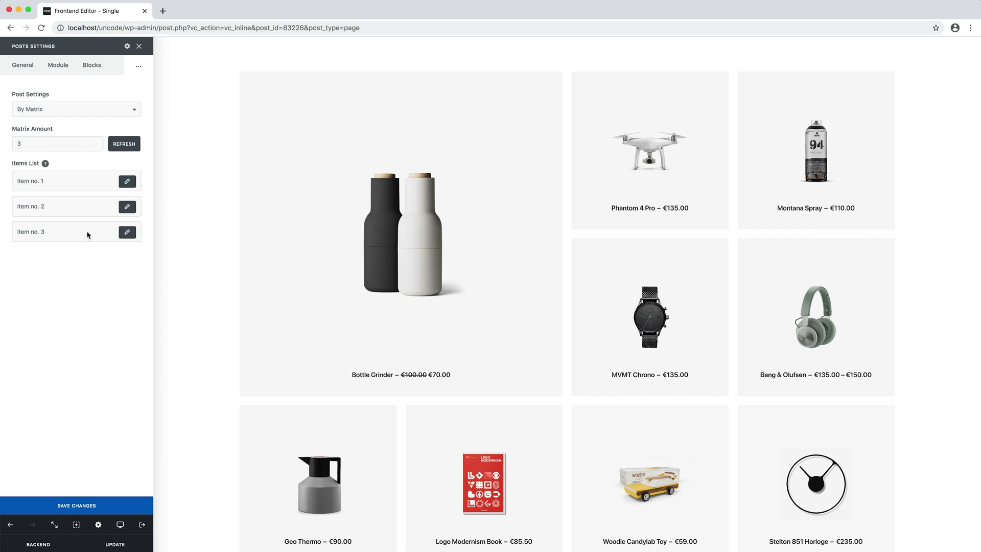
Set matrix Item no. 1 to 6/12 width and 6/12 height, then check the repeating large tiles
{"action": "left_click", "coordinate": [125, 180]}
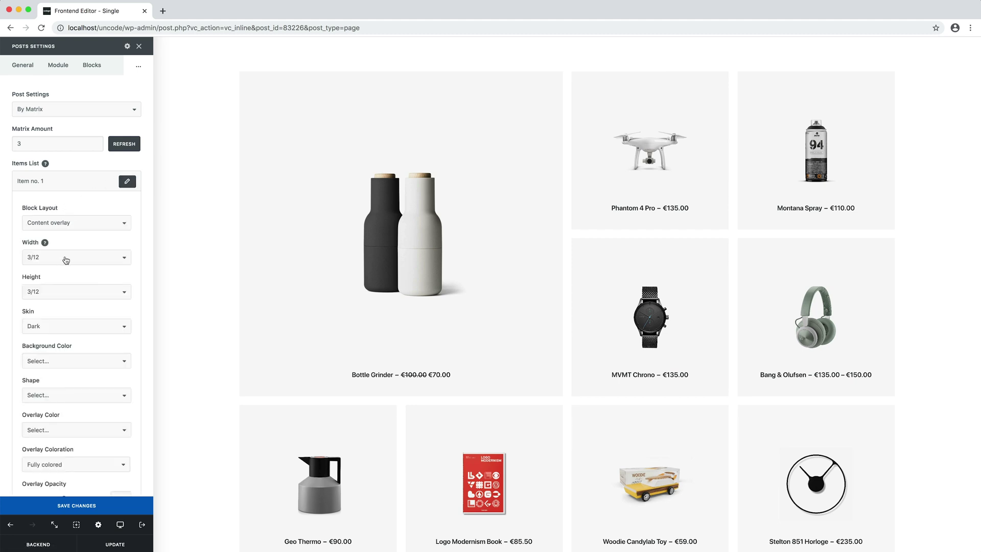
{"action": "left_click", "coordinate": [64, 258]}
{"action": "left_click", "coordinate": [65, 282]}
{"action": "left_click", "coordinate": [69, 293]}
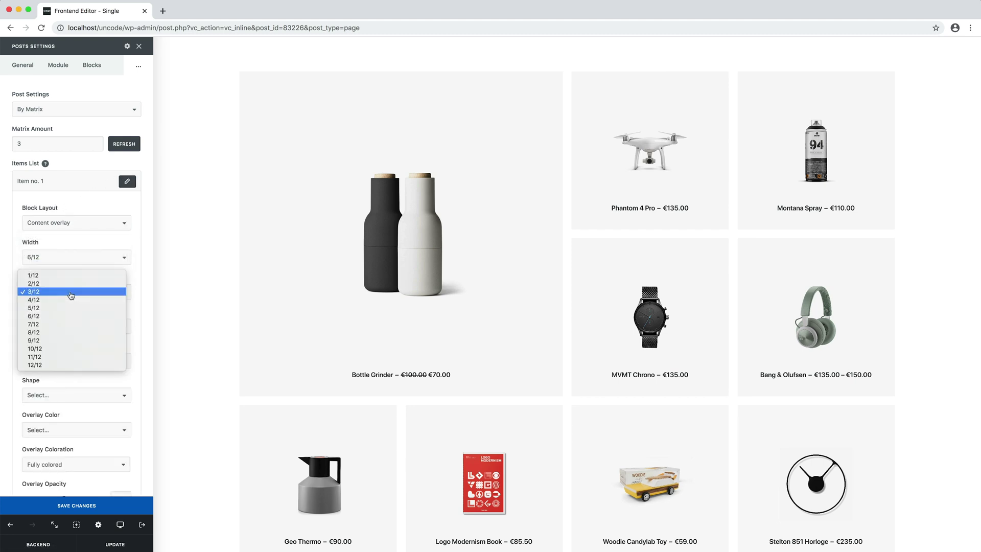
{"action": "left_click", "coordinate": [60, 316]}
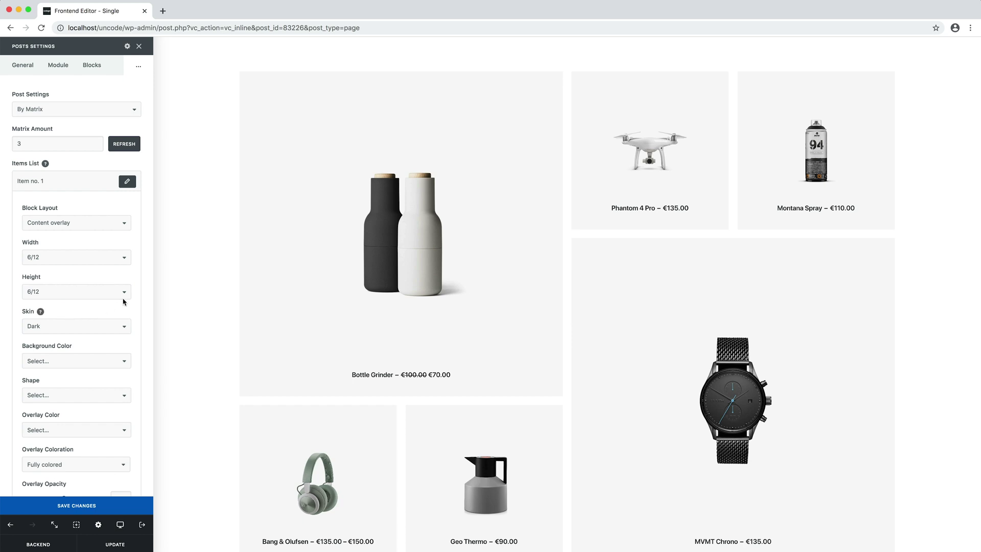
{"action": "scroll", "coordinate": [210, 256], "scroll_direction": "down", "scroll_amount": 7}
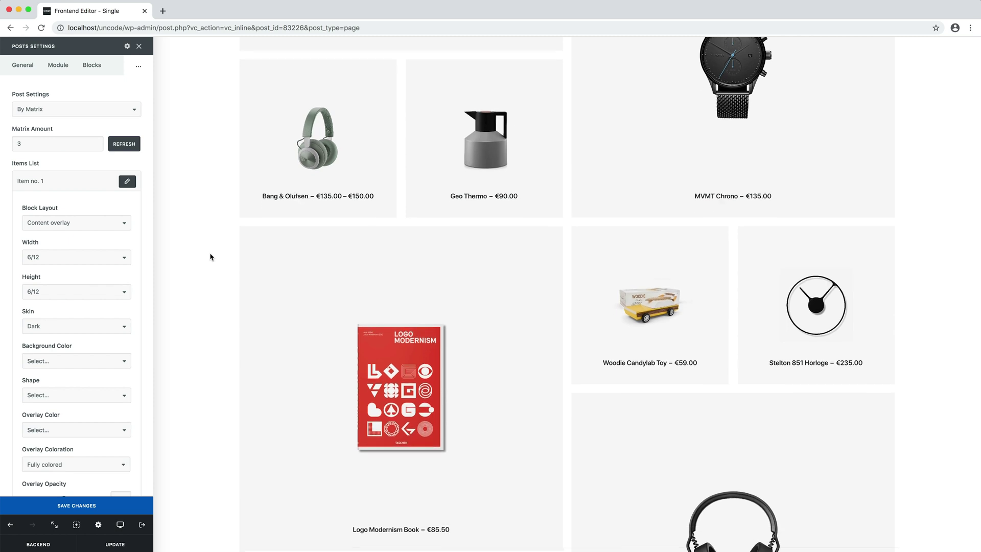
{"action": "scroll", "coordinate": [210, 257], "scroll_direction": "up", "scroll_amount": 7}
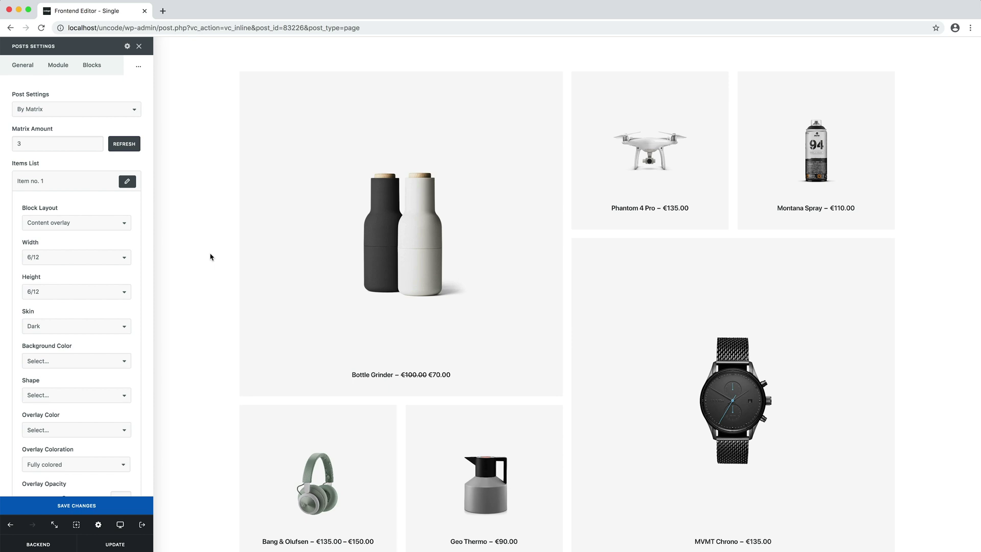
Refresh the matrix to 5 items and widen Item no. 1 to 12/12, then review the full-width tiles
{"action": "left_click", "coordinate": [127, 182]}
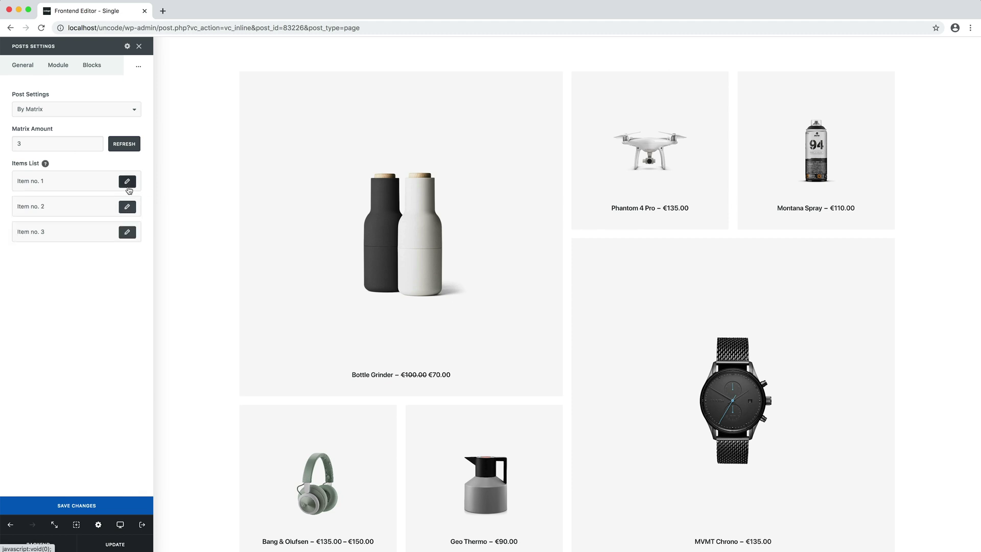
{"action": "left_click", "coordinate": [123, 149]}
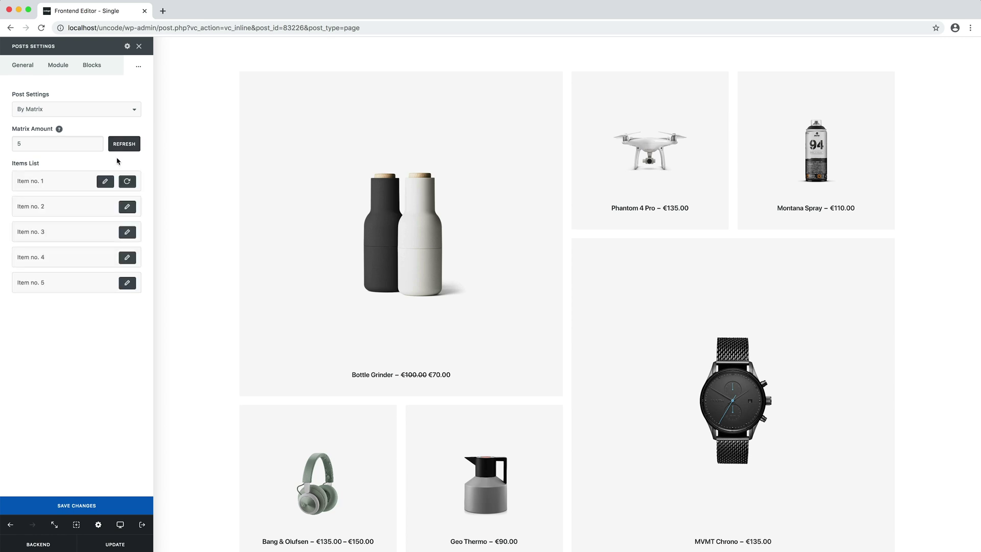
{"action": "left_click", "coordinate": [110, 182]}
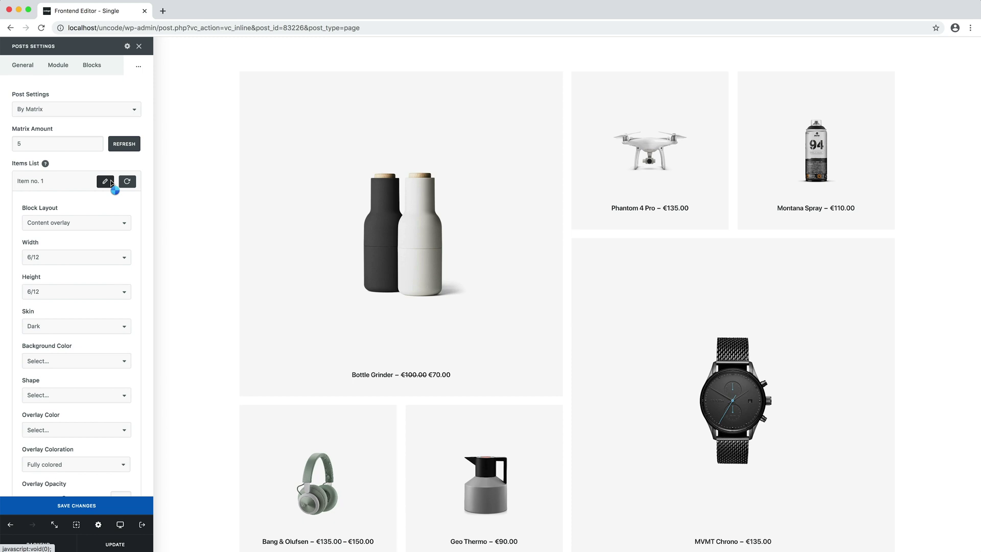
{"action": "left_click", "coordinate": [91, 257]}
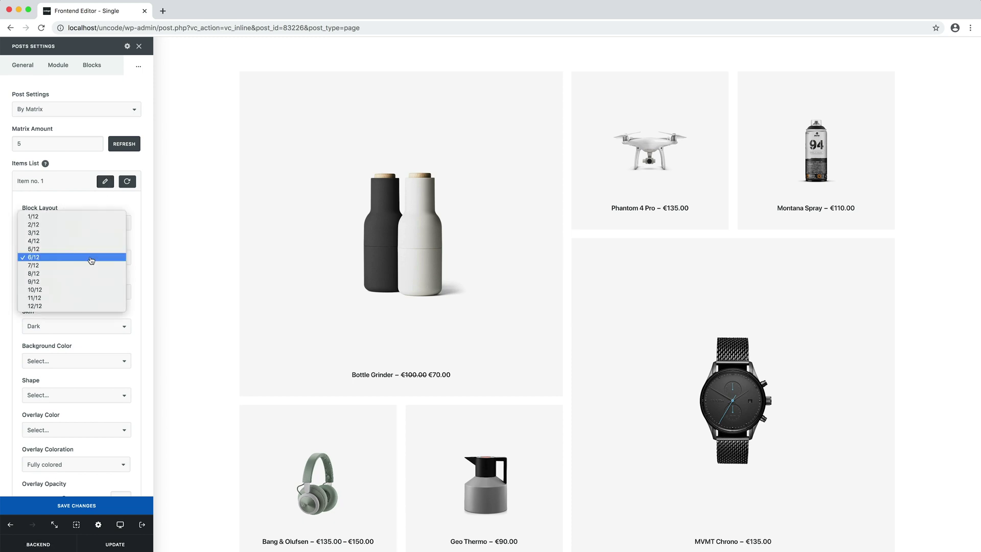
{"action": "left_click", "coordinate": [91, 306]}
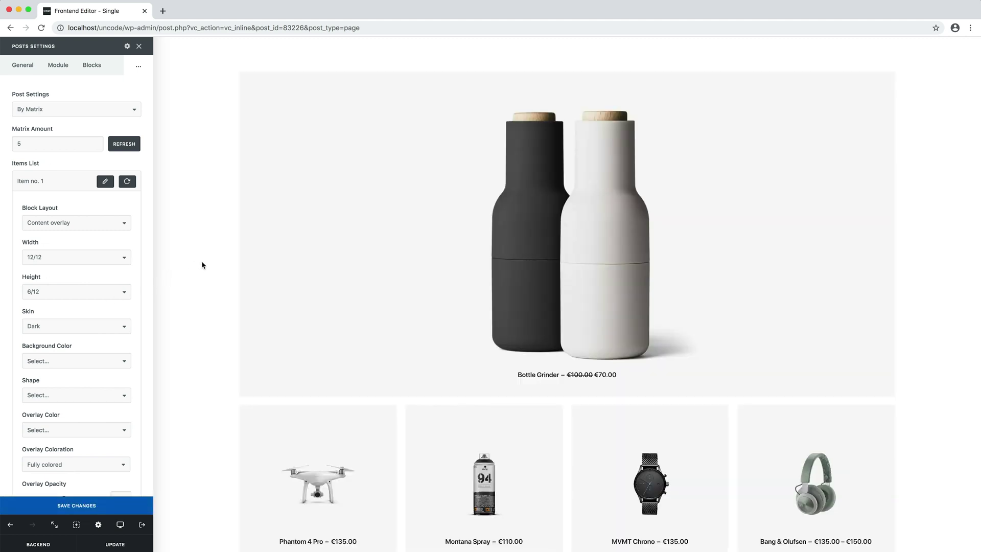
{"action": "scroll", "coordinate": [202, 264], "scroll_direction": "down", "scroll_amount": 3}
{"action": "scroll", "coordinate": [202, 265], "scroll_direction": "down", "scroll_amount": 5}
{"action": "scroll", "coordinate": [202, 265], "scroll_direction": "down", "scroll_amount": 15}
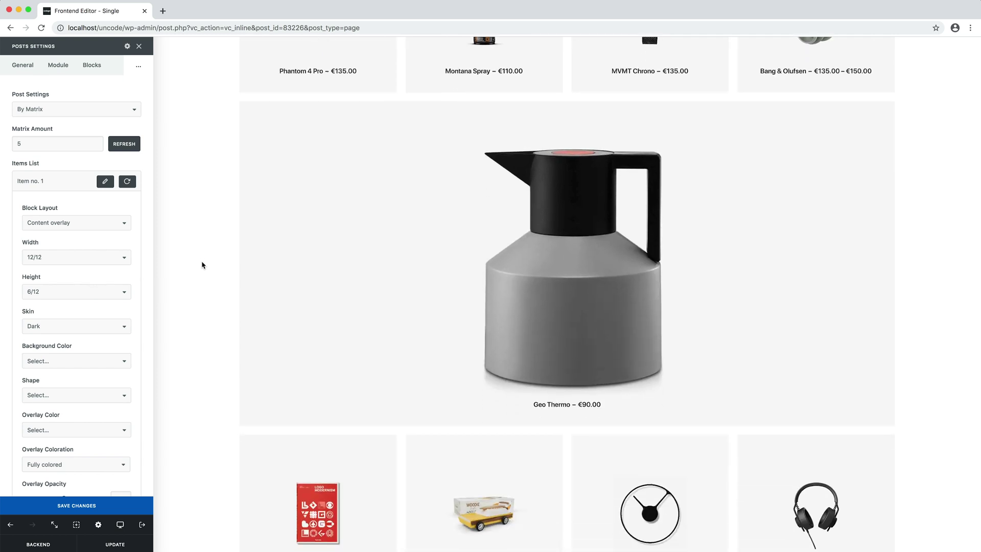
{"action": "scroll", "coordinate": [202, 265], "scroll_direction": "down", "scroll_amount": 4}
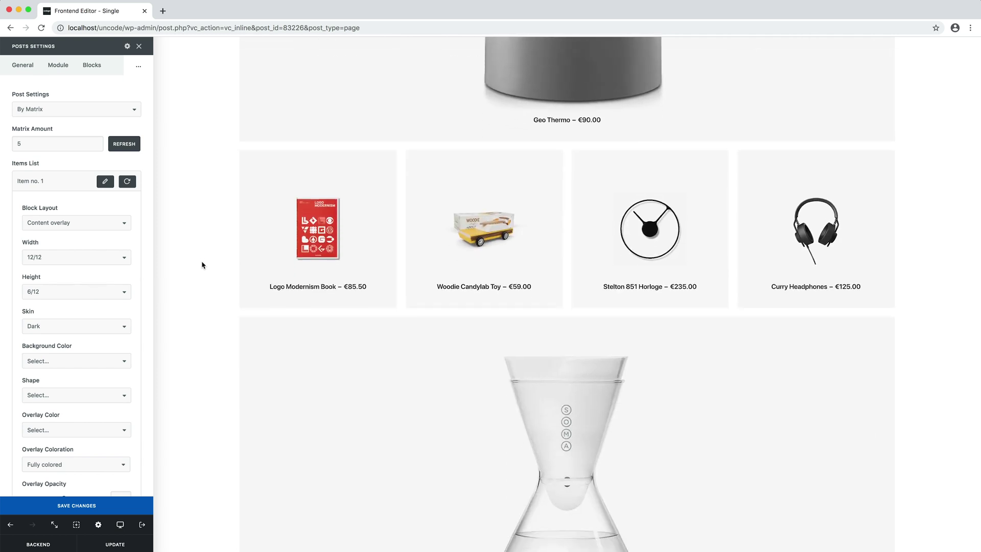
{"action": "scroll", "coordinate": [201, 265], "scroll_direction": "up", "scroll_amount": 19}
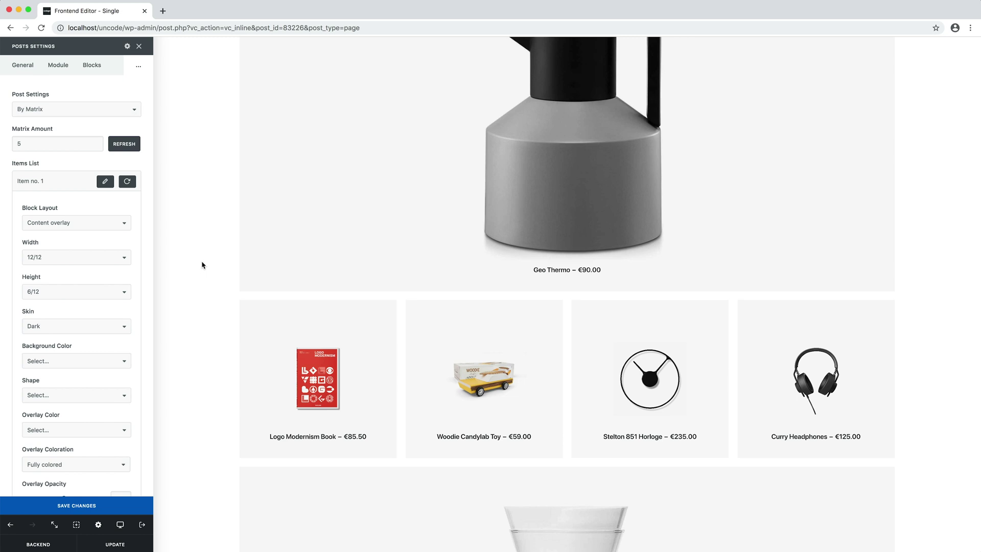
{"action": "scroll", "coordinate": [202, 265], "scroll_direction": "up", "scroll_amount": 8}
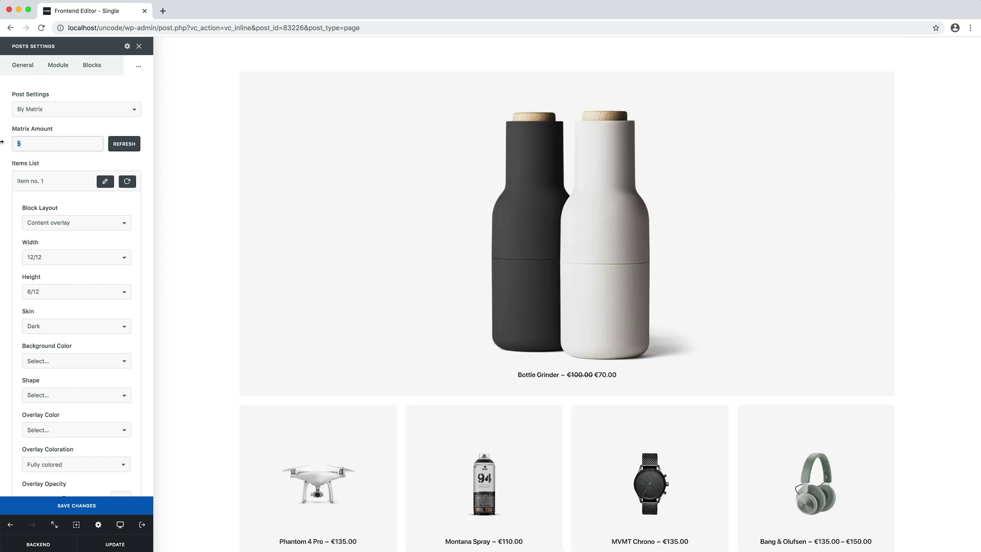
Reduce the matrix to 3 items and set Item no. 1's width to 3/12, then review the grid
{"action": "type", "text": "3"}
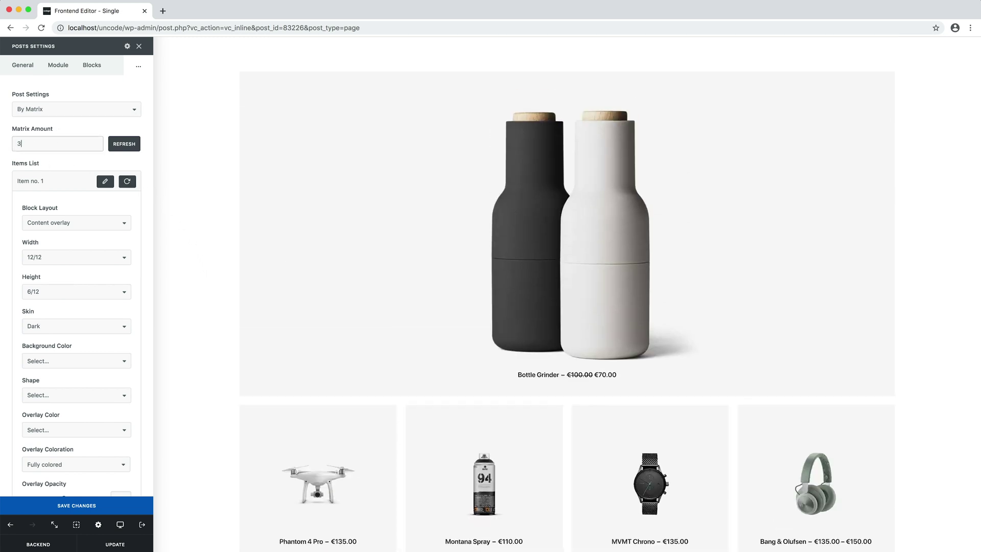
{"action": "left_click", "coordinate": [132, 150]}
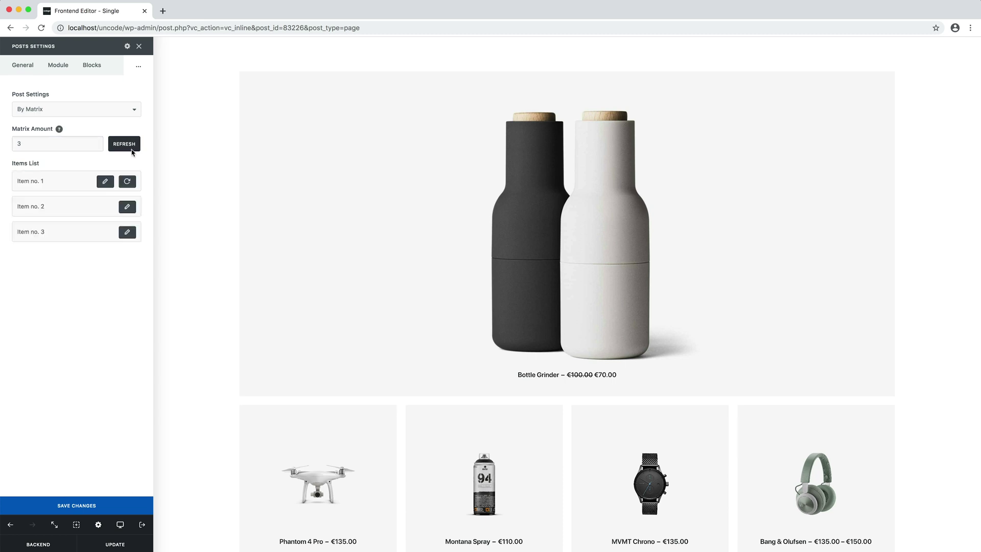
{"action": "left_click", "coordinate": [108, 184]}
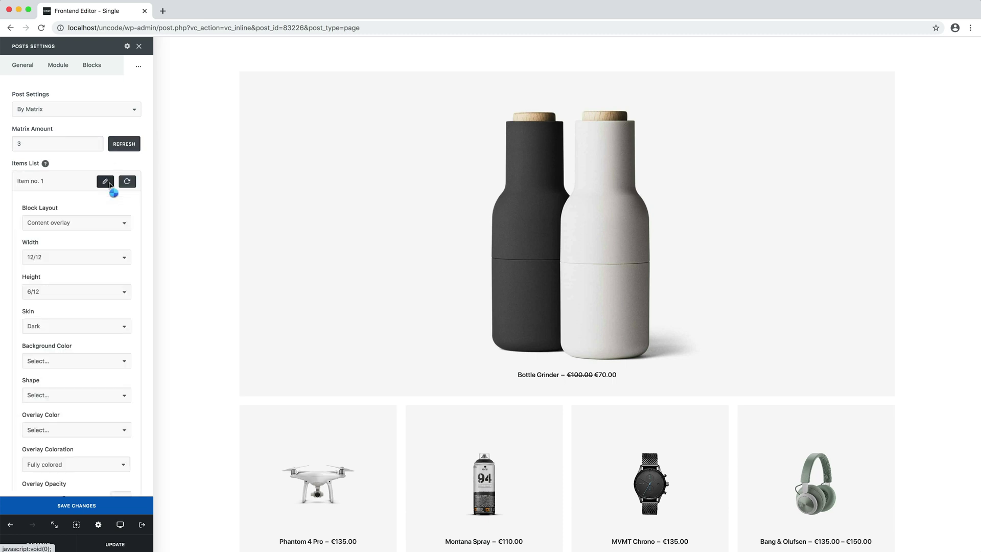
{"action": "left_click", "coordinate": [55, 257]}
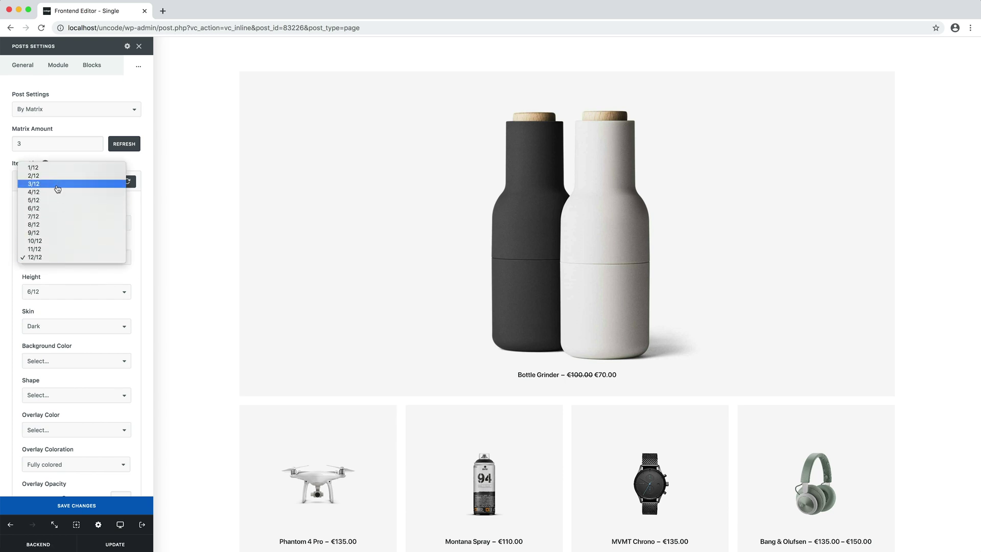
{"action": "left_click", "coordinate": [57, 186]}
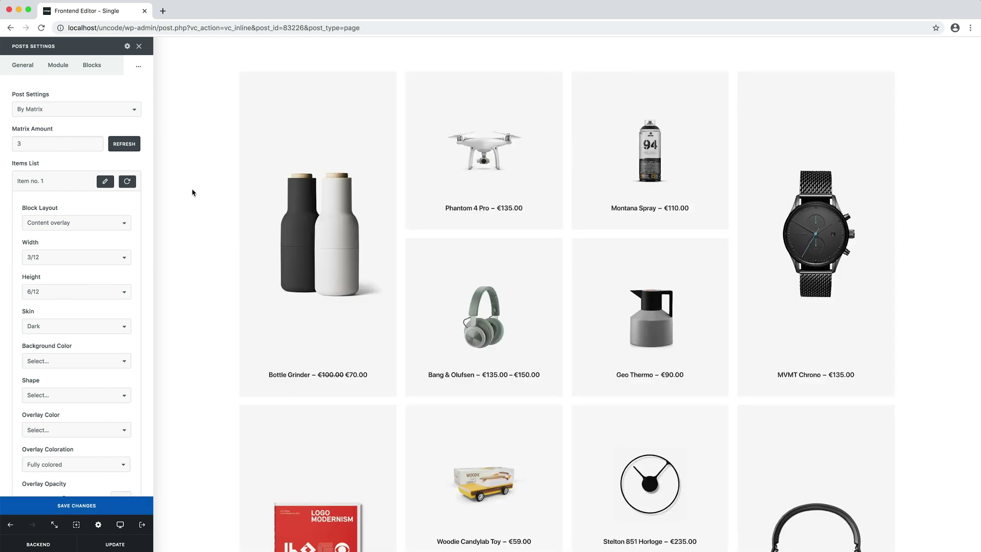
{"action": "scroll", "coordinate": [192, 192], "scroll_direction": "down", "scroll_amount": 3}
{"action": "scroll", "coordinate": [192, 193], "scroll_direction": "down", "scroll_amount": 2}
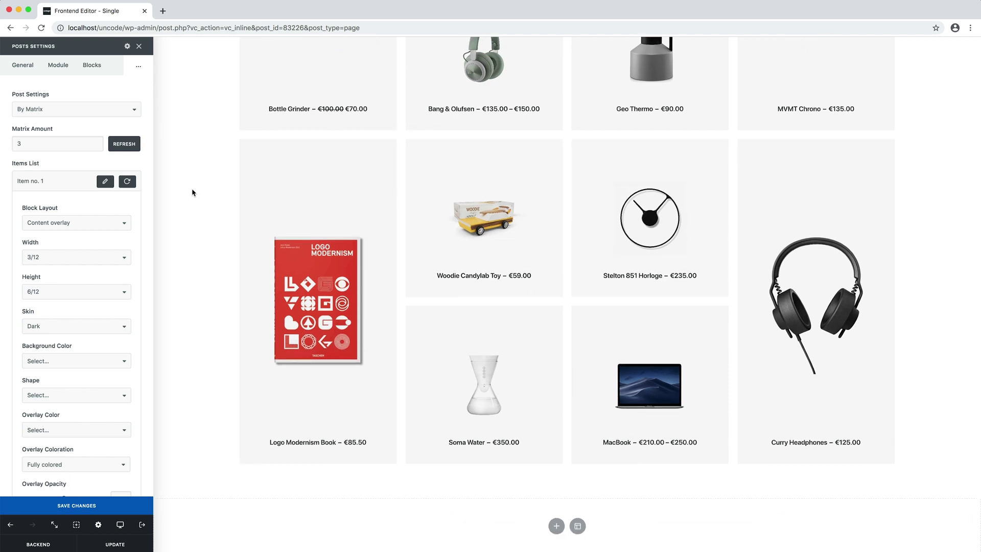
{"action": "scroll", "coordinate": [192, 193], "scroll_direction": "up", "scroll_amount": 5}
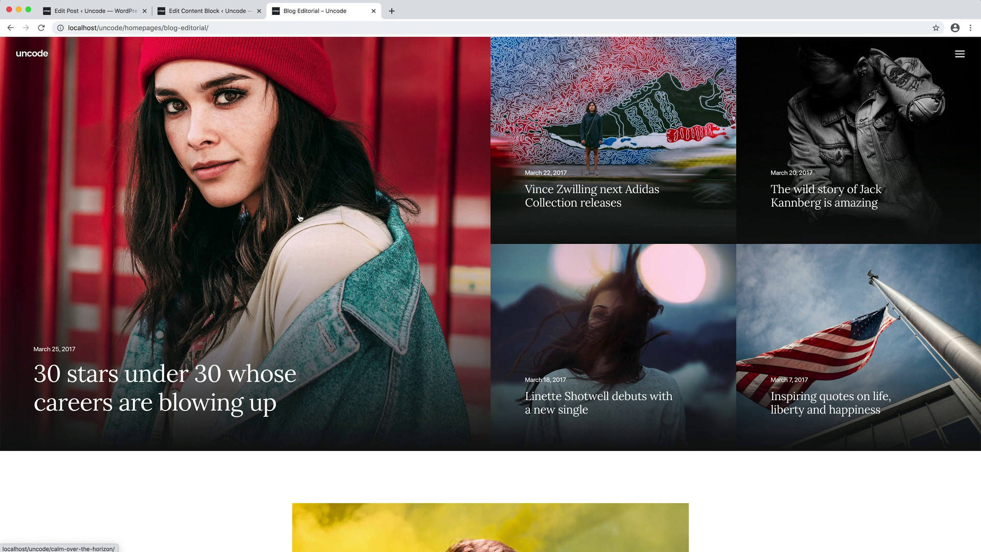
Switch to the Header | Homepage | Blog Editorial content block editor to see its 5-item matrix
{"action": "left_click", "coordinate": [243, 10]}
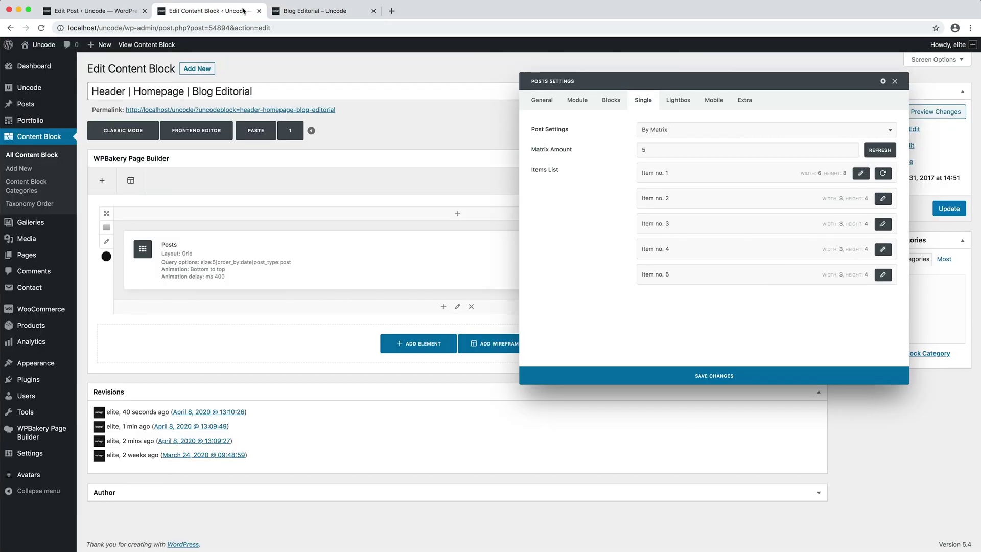
Check matrix Item no. 1's settings (6/12 width, height 80), then return to the Netflix movies post
{"action": "left_click", "coordinate": [860, 174]}
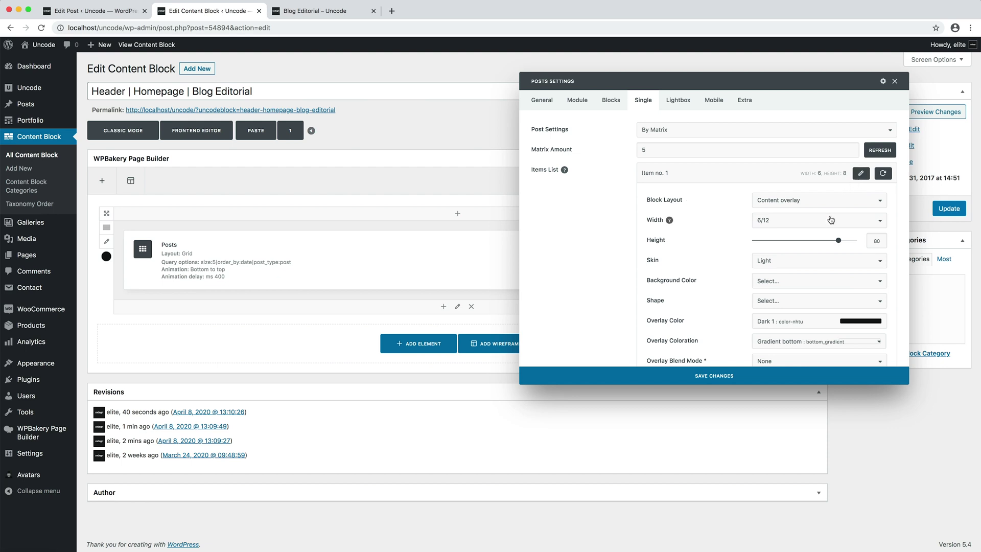
{"action": "scroll", "coordinate": [830, 220], "scroll_direction": "down", "scroll_amount": 10}
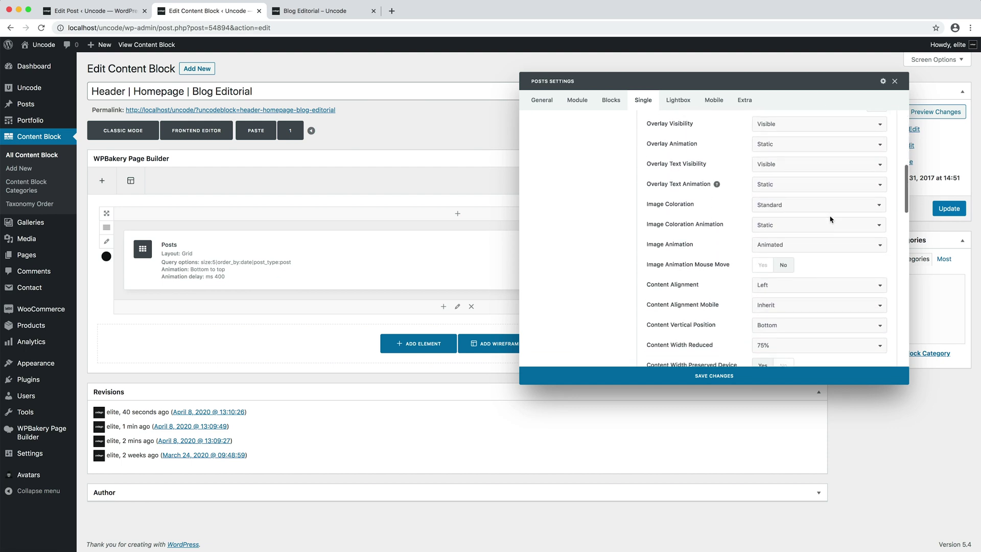
{"action": "scroll", "coordinate": [823, 245], "scroll_direction": "down", "scroll_amount": 3}
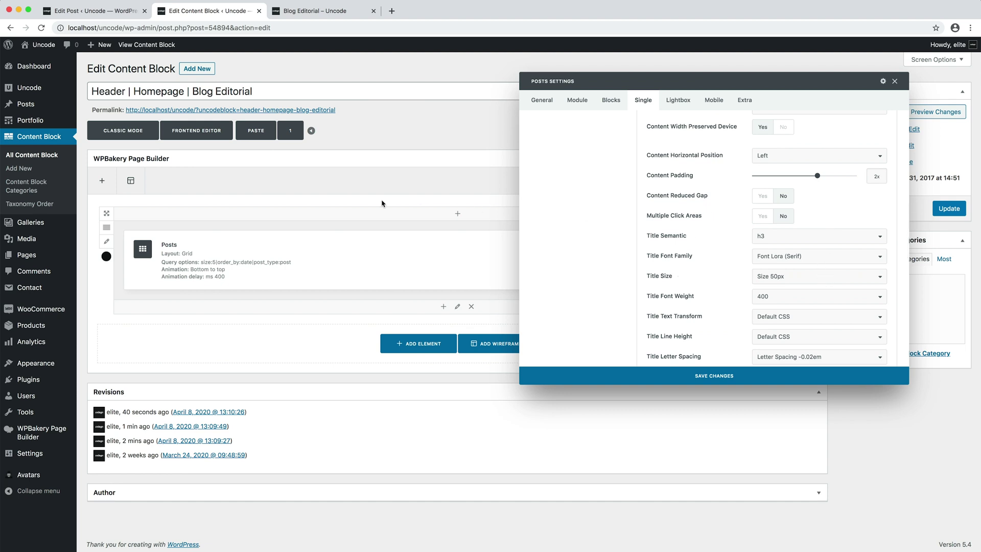
{"action": "left_click", "coordinate": [88, 15]}
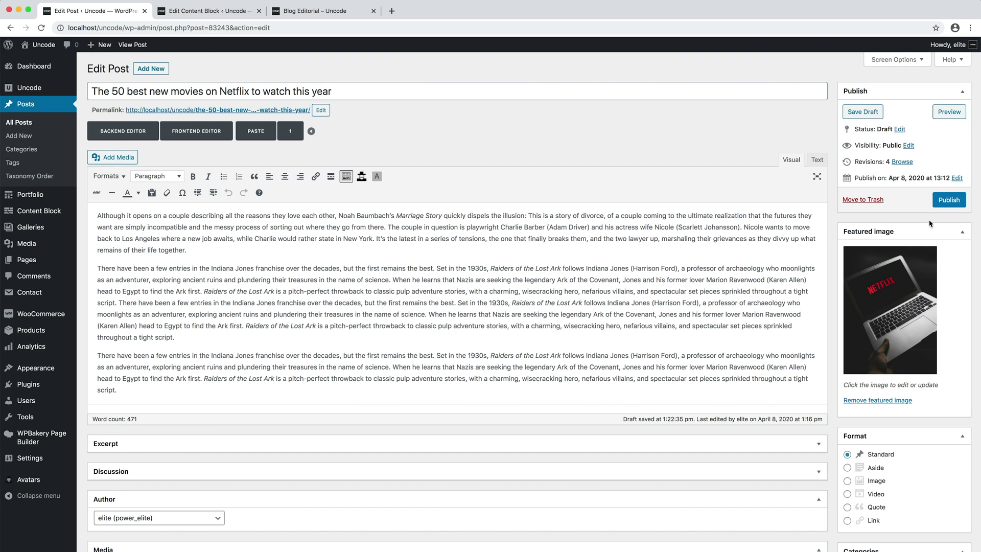
Publish the Netflix movies post and reload the Blog Editorial homepage to show it
{"action": "left_click", "coordinate": [938, 205]}
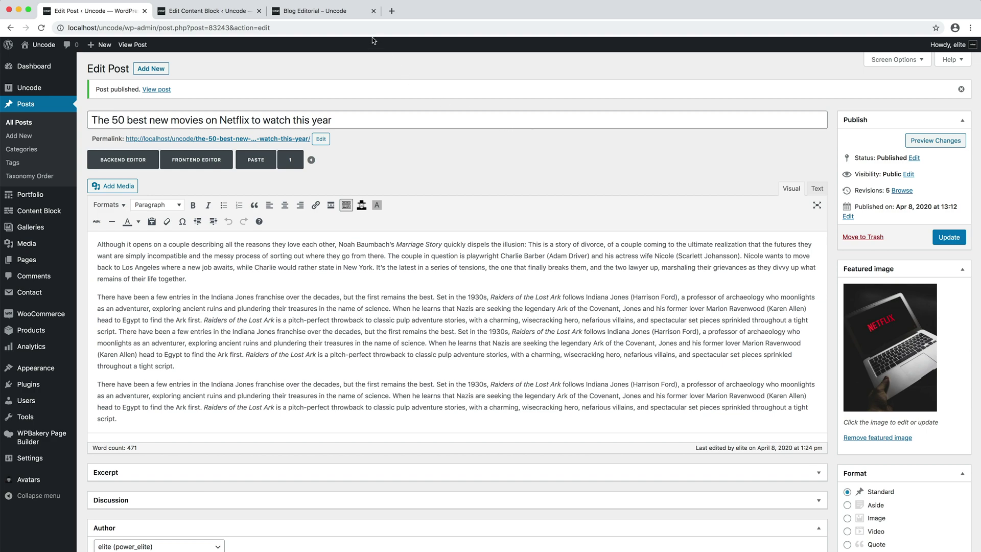
{"action": "left_click", "coordinate": [361, 15]}
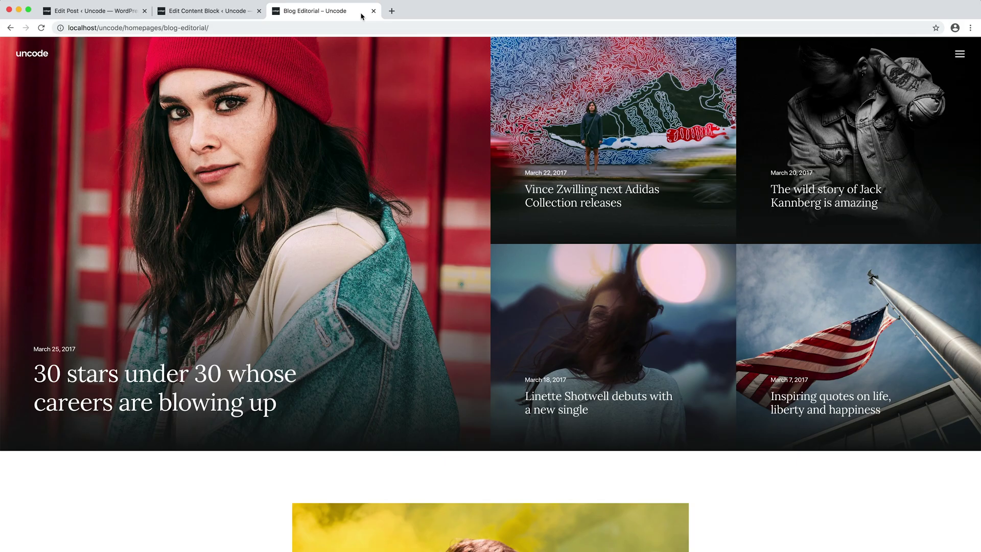
{"action": "key", "text": "super+r"}
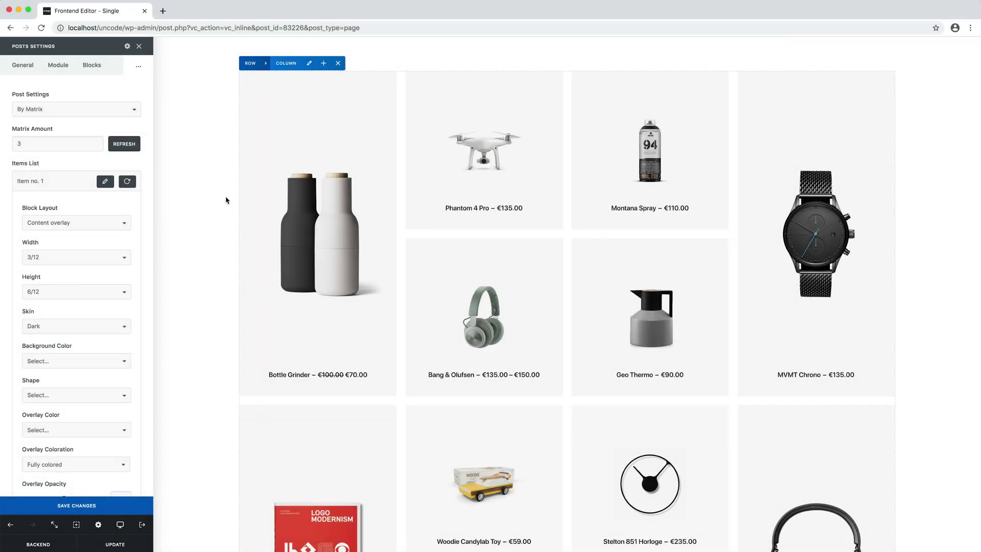
Delete the row holding the product posts grid and bring up the Sections wireframe library
{"action": "mouse_move", "coordinate": [263, 64]}
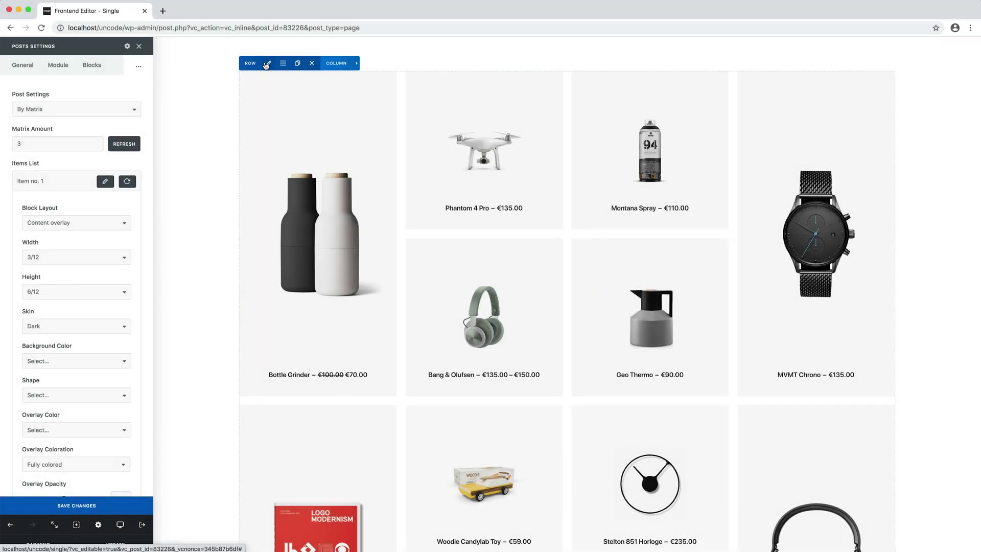
{"action": "left_click", "coordinate": [312, 64]}
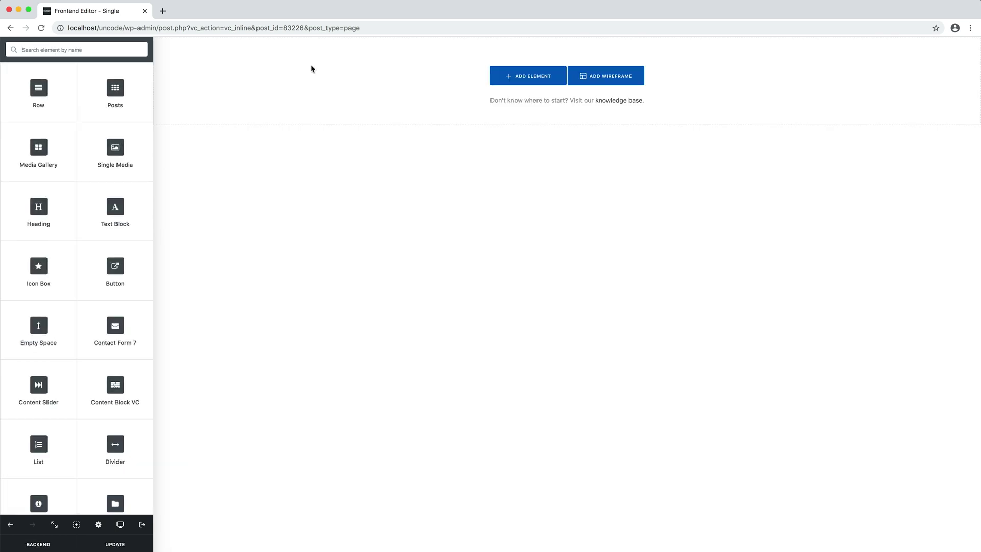
{"action": "left_click", "coordinate": [643, 73]}
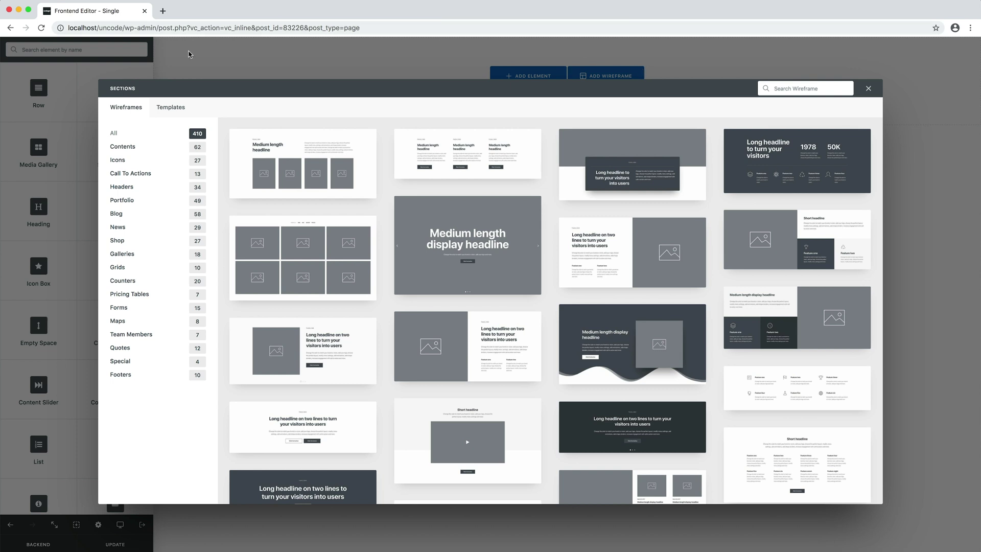
Filter the Sections library to Shop wireframes and import the Shop Metro wireframe
{"action": "left_click", "coordinate": [148, 246]}
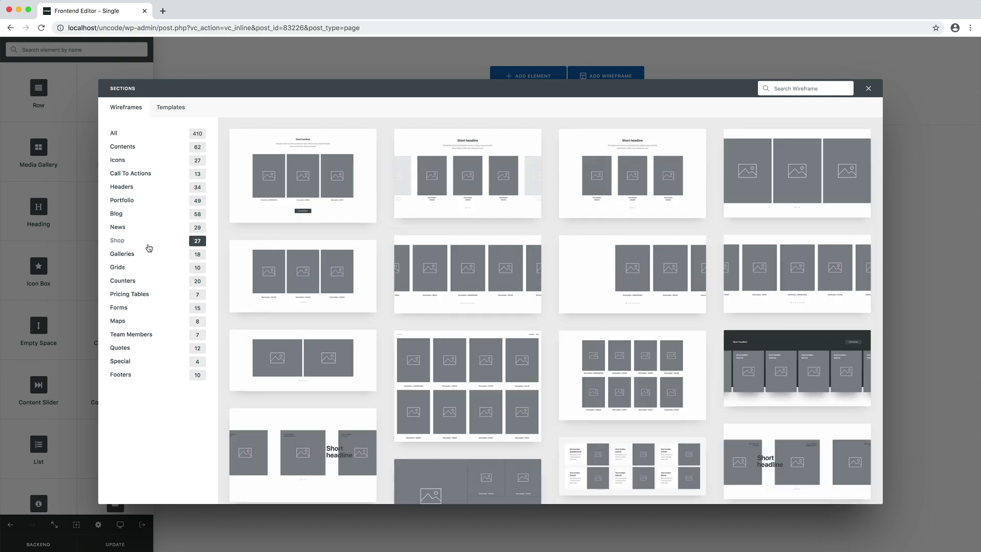
{"action": "scroll", "coordinate": [223, 247], "scroll_direction": "down", "scroll_amount": 5}
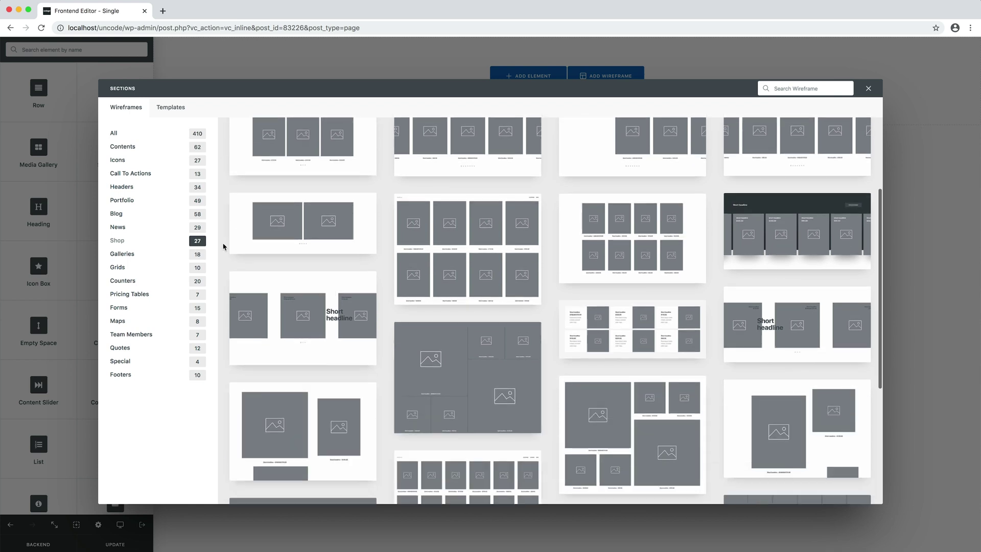
{"action": "scroll", "coordinate": [223, 247], "scroll_direction": "down", "scroll_amount": 1}
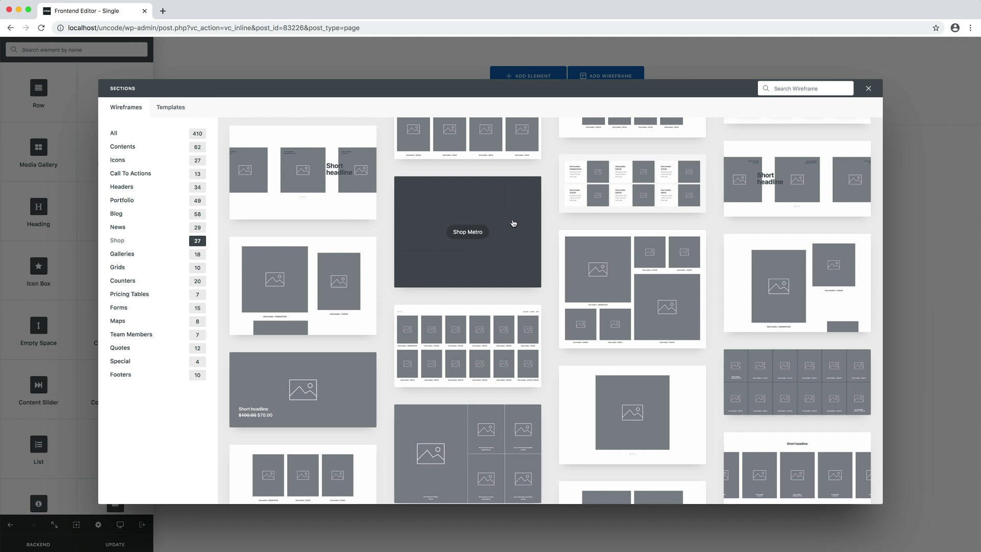
{"action": "left_click", "coordinate": [516, 221]}
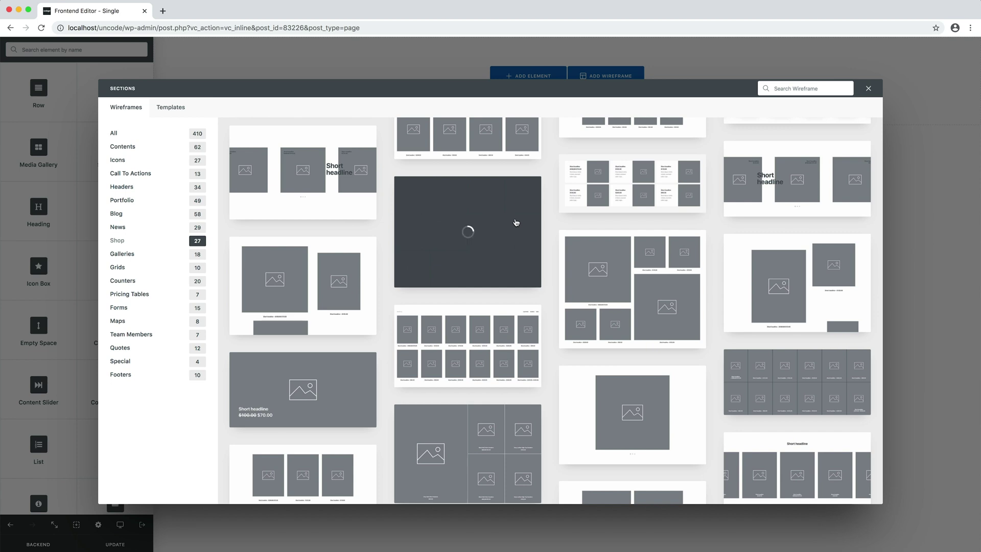